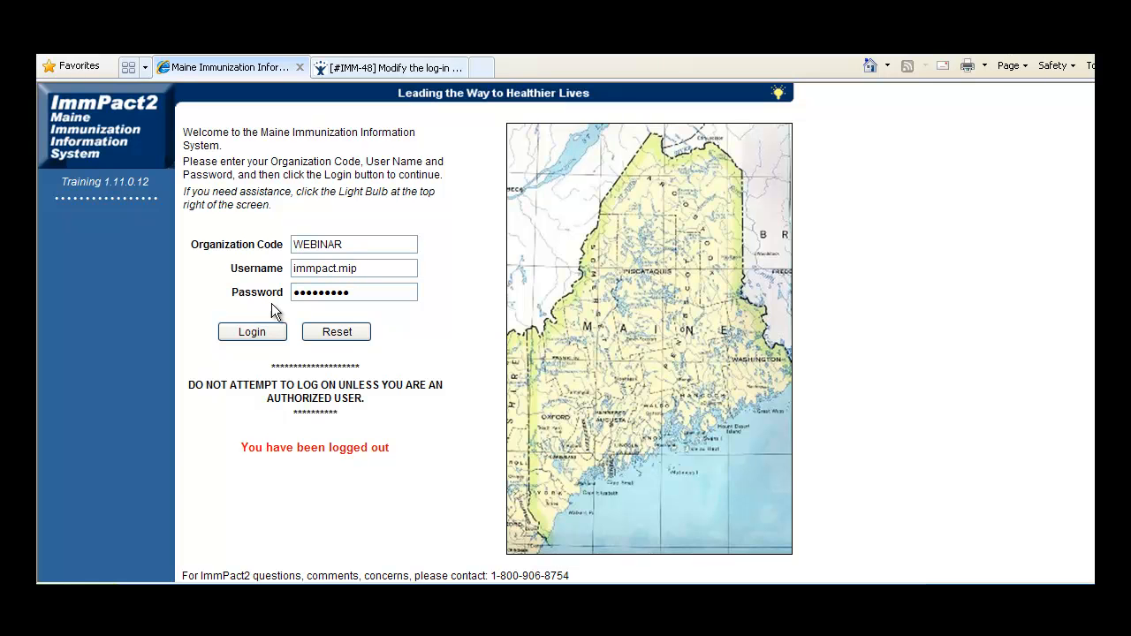
# Log in to the ImmPact2 training system under the WEBINAR organization
pyautogui.click(246, 331)
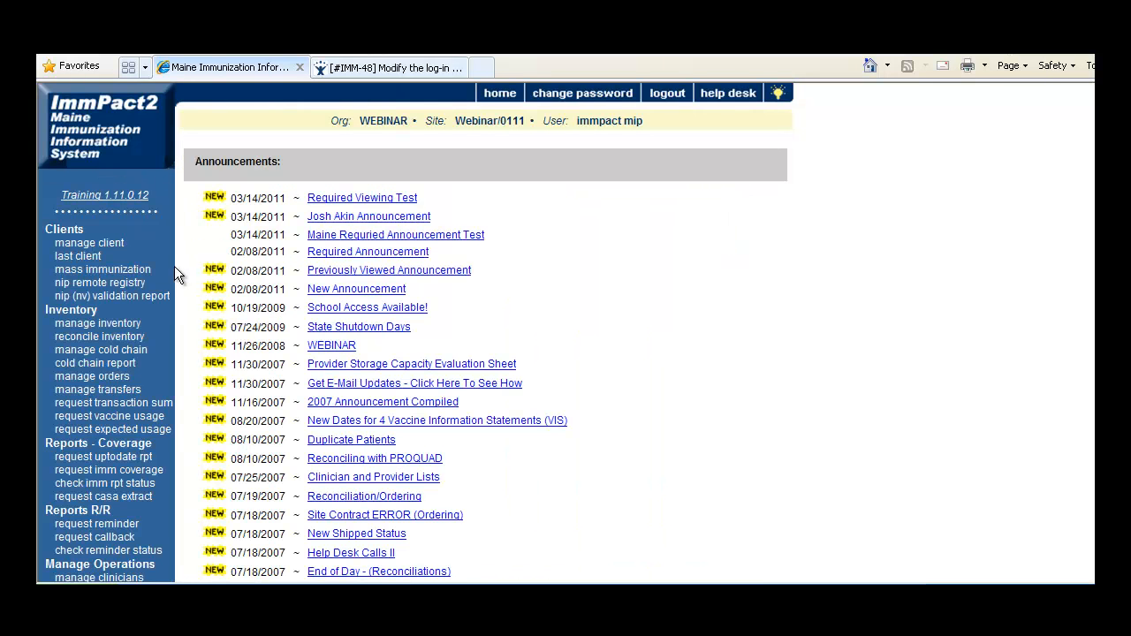
# Scroll down the home page to bring the Manage Operations provider options into view
pyautogui.scroll(-4, 174, 274)
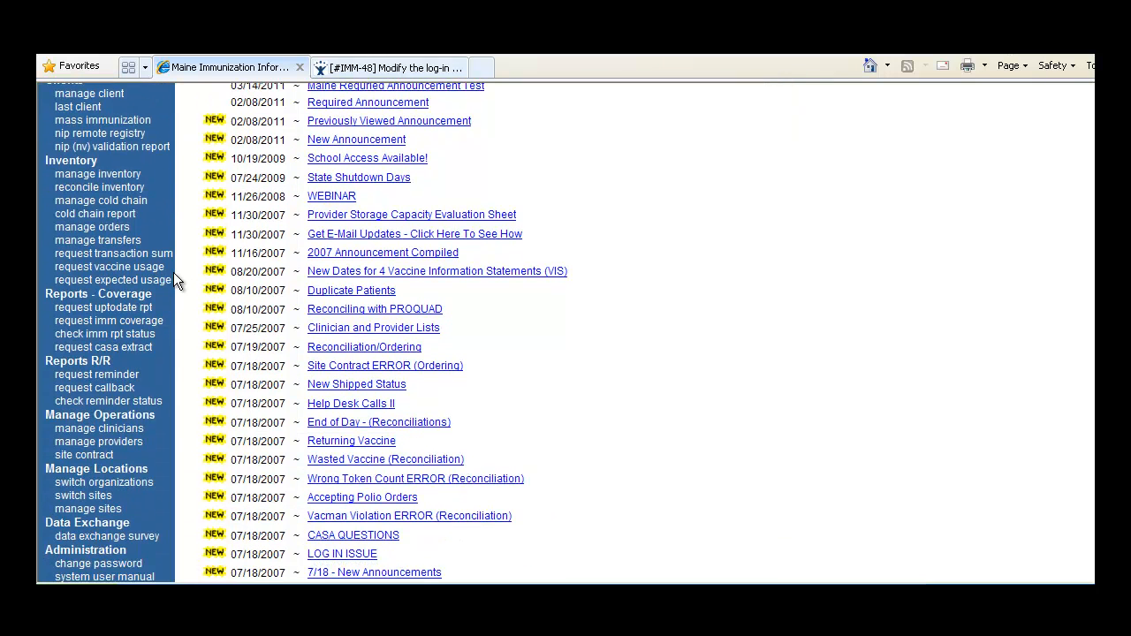
pyautogui.scroll(-2, 174, 274)
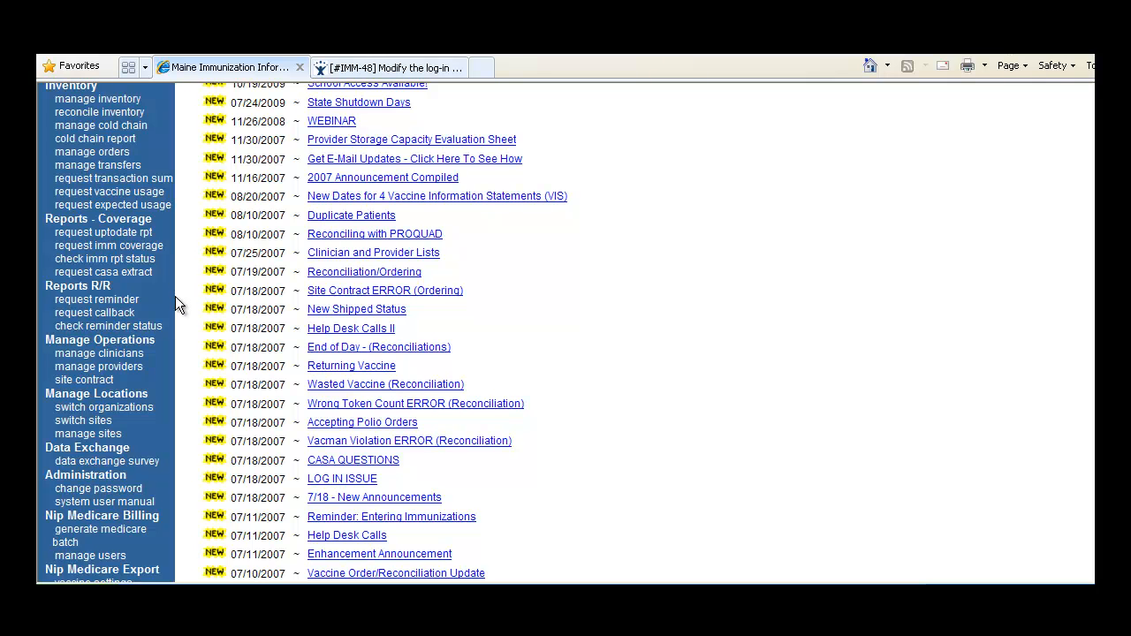
# Search providers for site 0111 Webinar, listing its two active providers
pyautogui.click(128, 371)
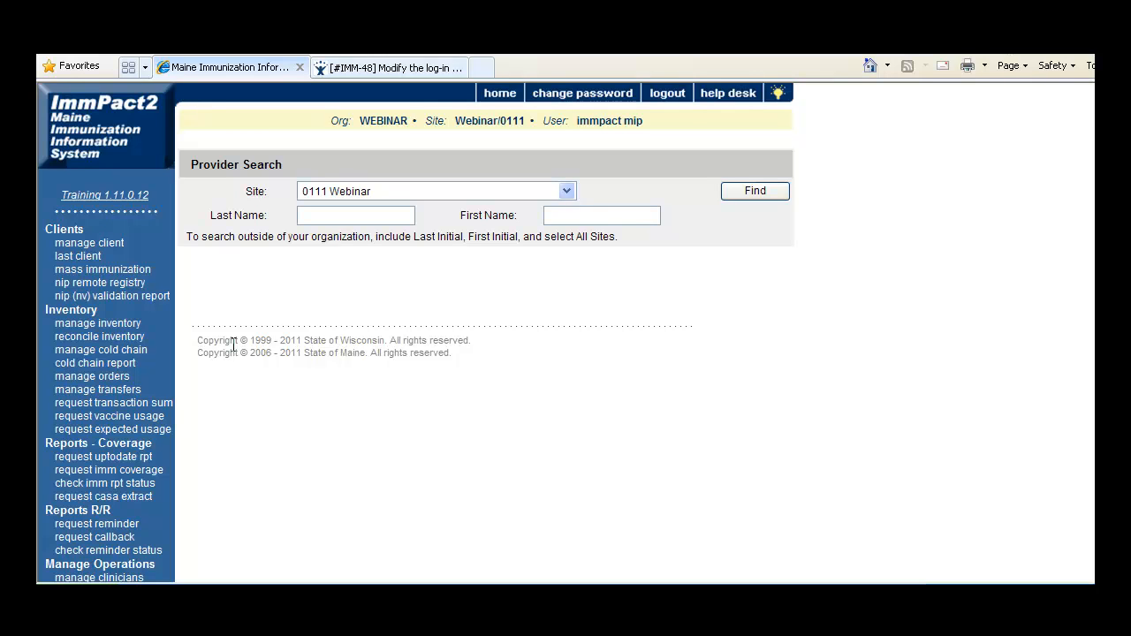
pyautogui.click(388, 194)
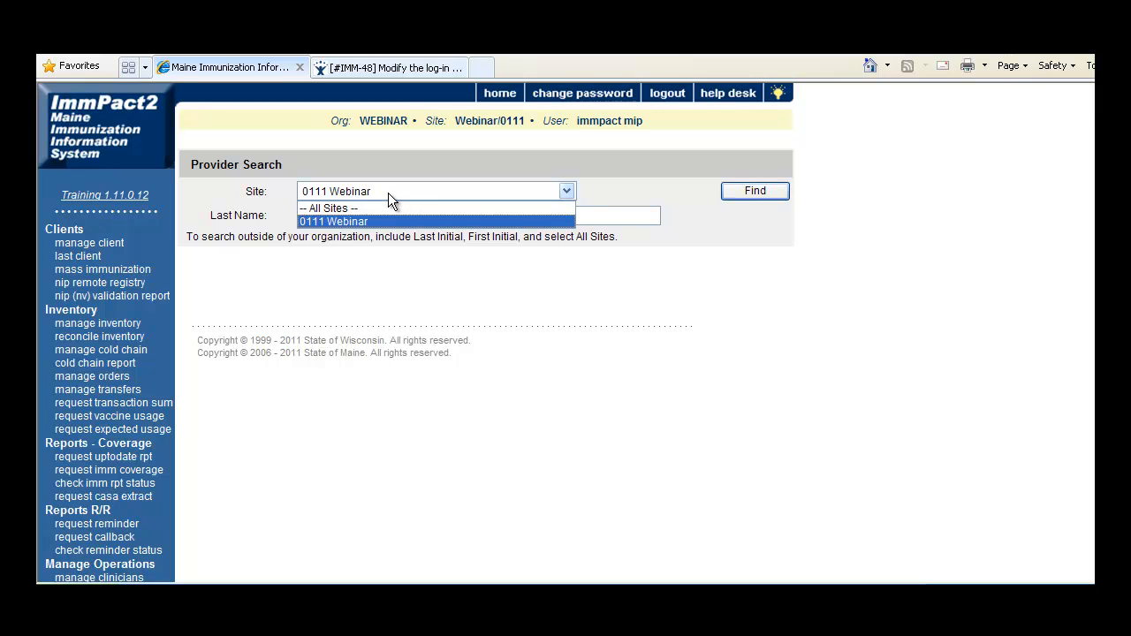
pyautogui.click(383, 220)
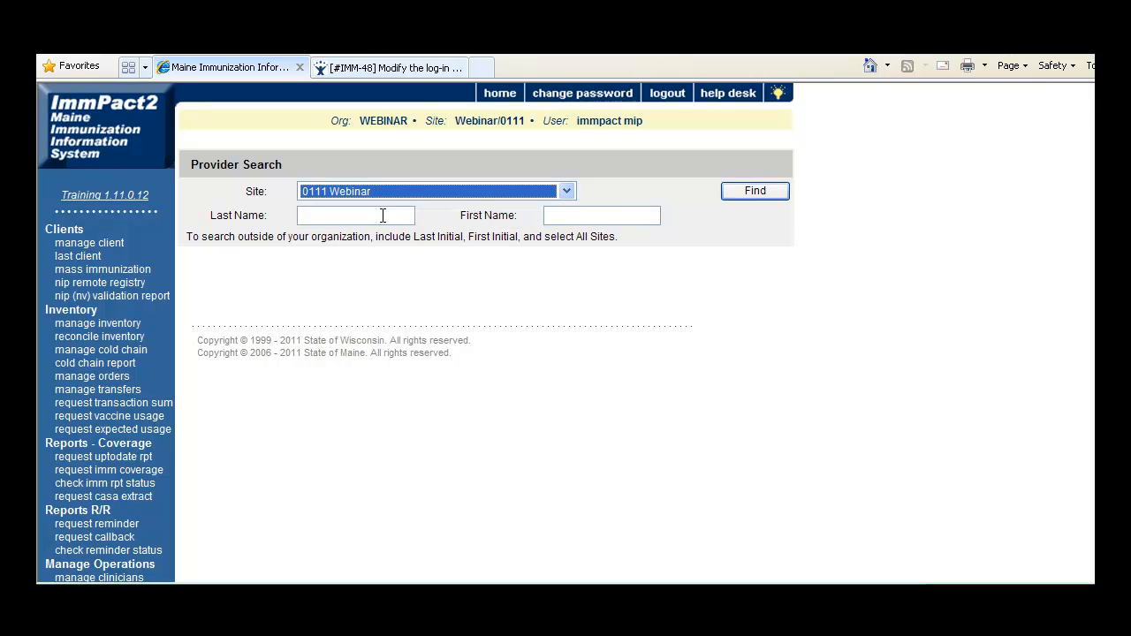
pyautogui.click(767, 193)
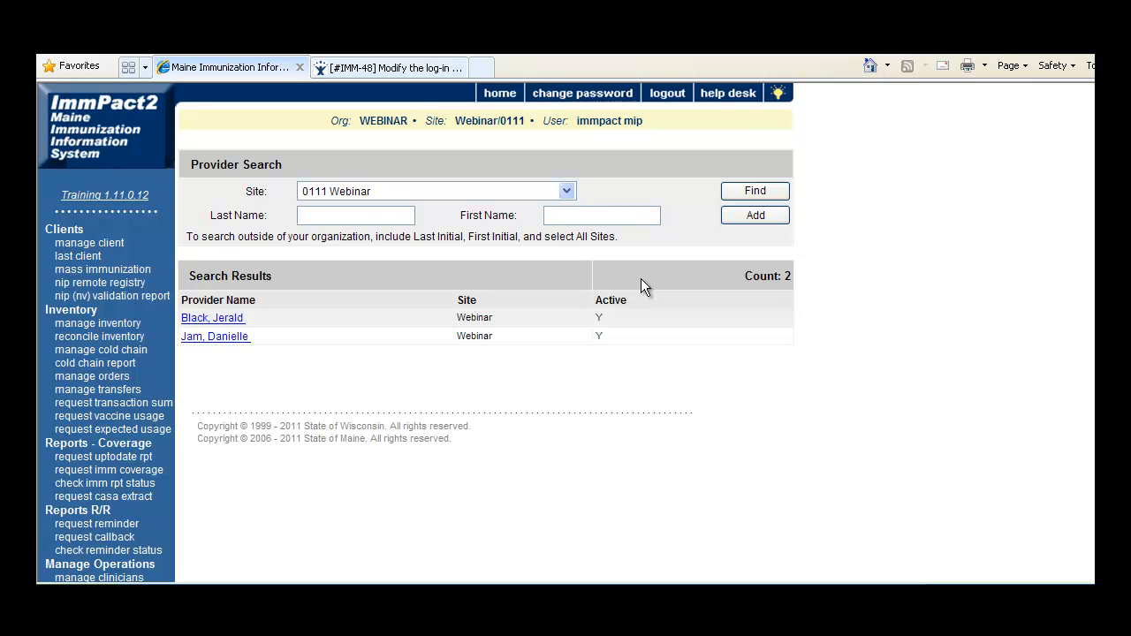
# Change the second provider's last name and save the record
pyautogui.click(232, 337)
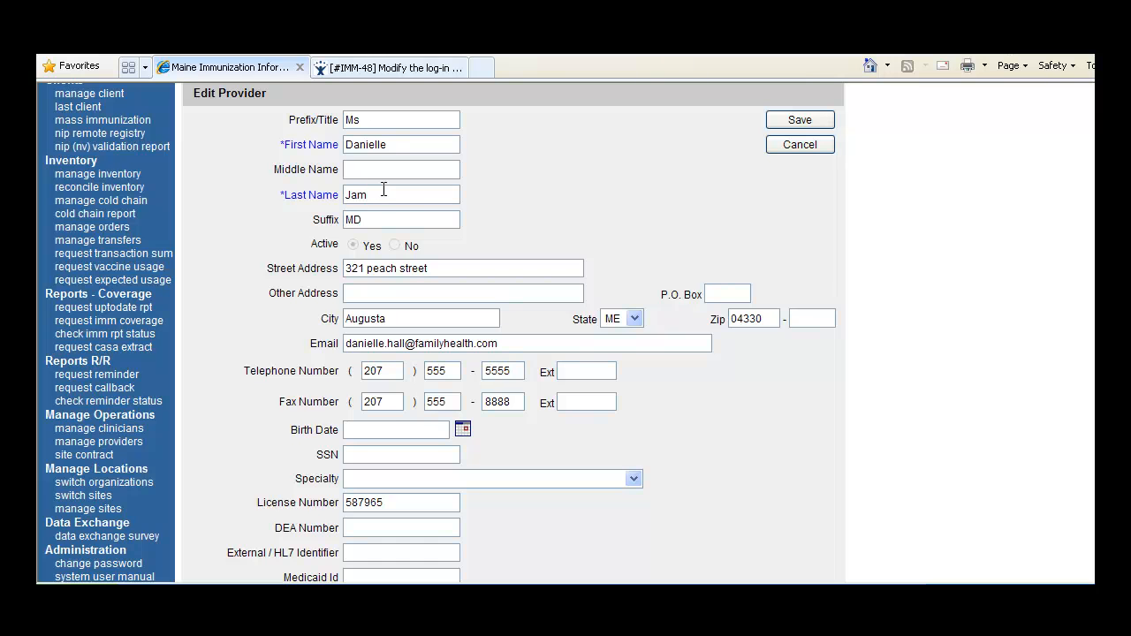
pyautogui.press('BackSpace')
pyautogui.press('BackSpace')
pyautogui.press('BackSpace')
pyautogui.write('Ray')
pyautogui.scroll(-5, 550, 199)
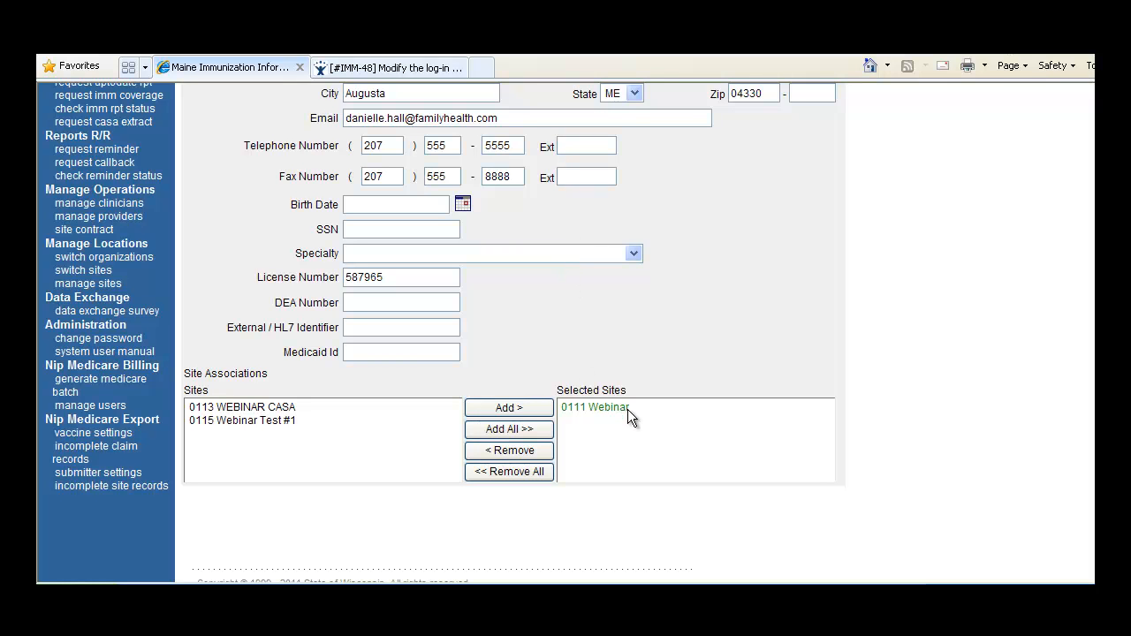
pyautogui.scroll(5, 676, 376)
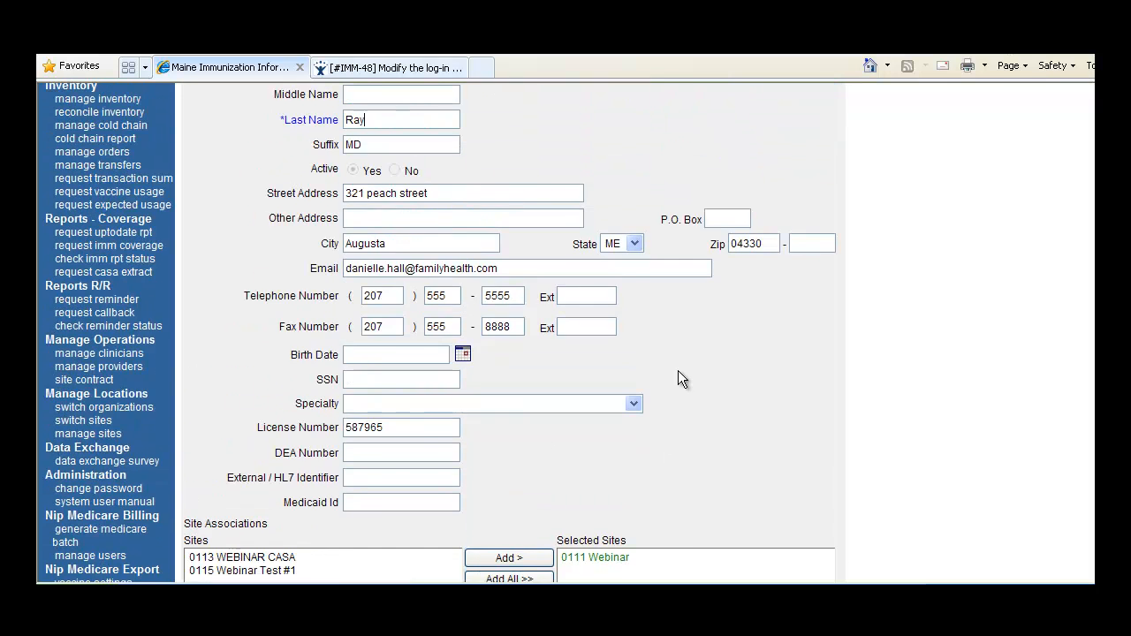
pyautogui.click(798, 194)
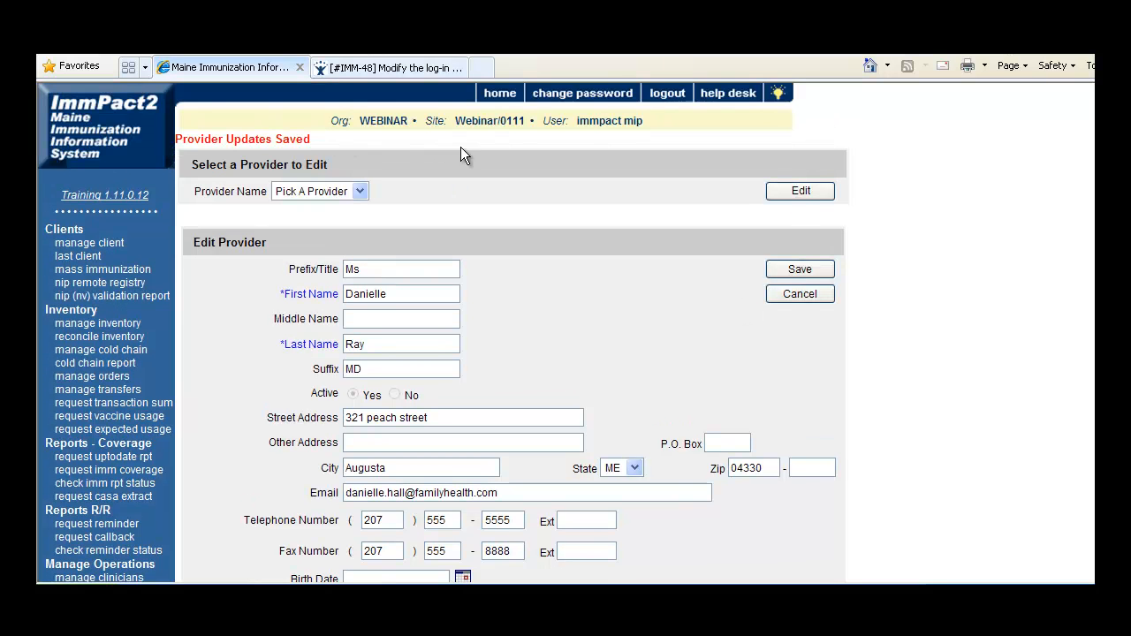
# Rerun the 0111 Webinar provider search and open the first provider's record
pyautogui.click(792, 296)
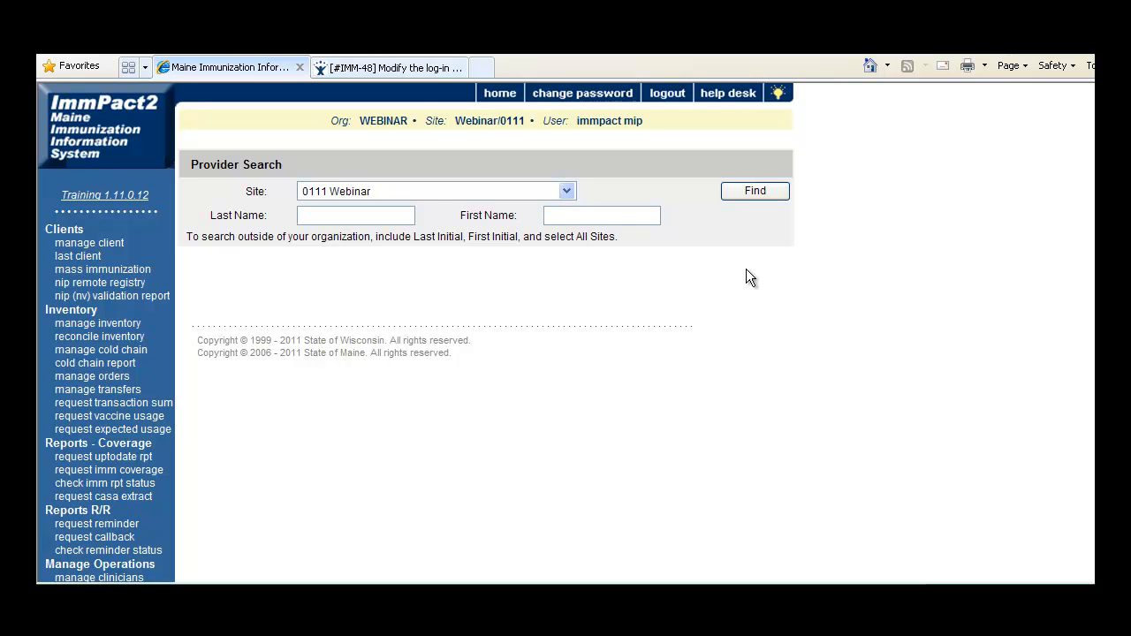
pyautogui.click(444, 191)
pyautogui.click(444, 191)
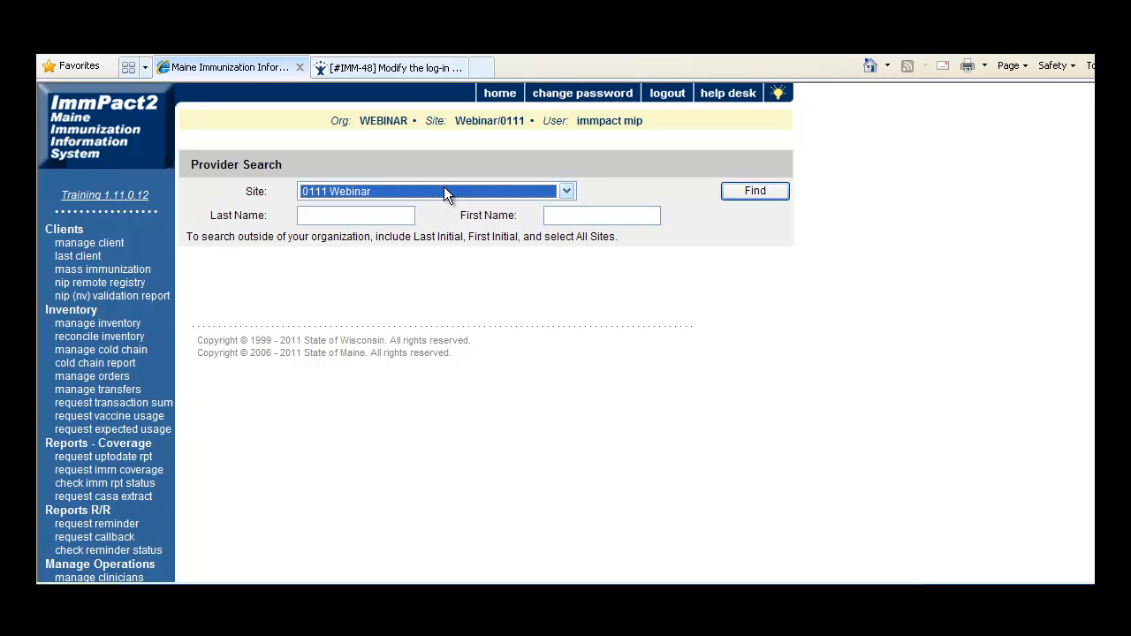
pyautogui.click(736, 198)
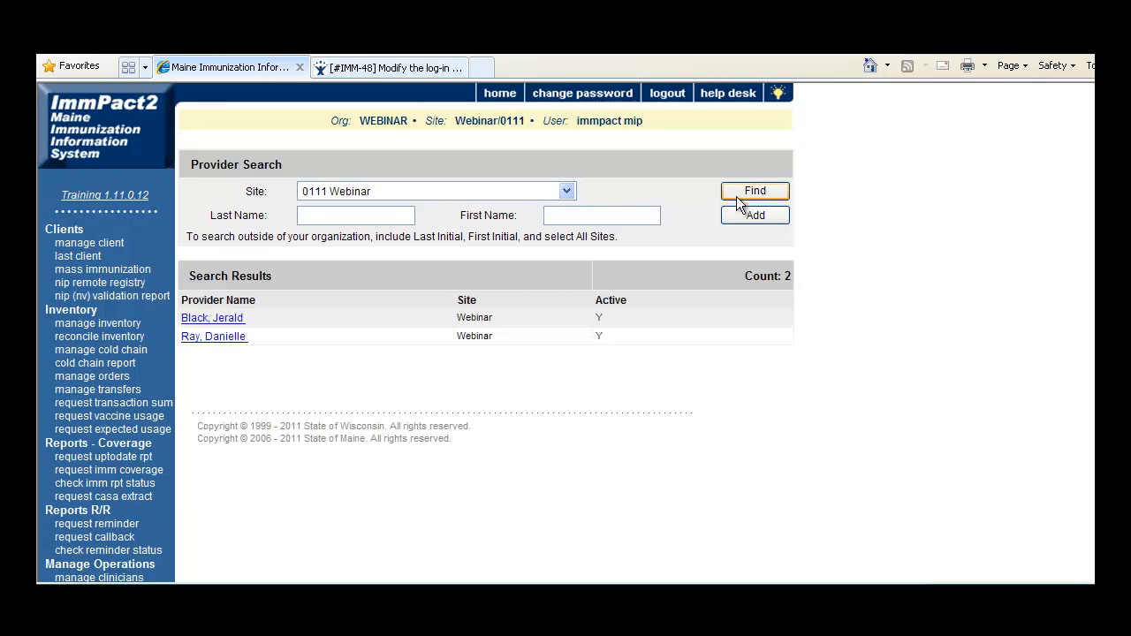
pyautogui.click(237, 318)
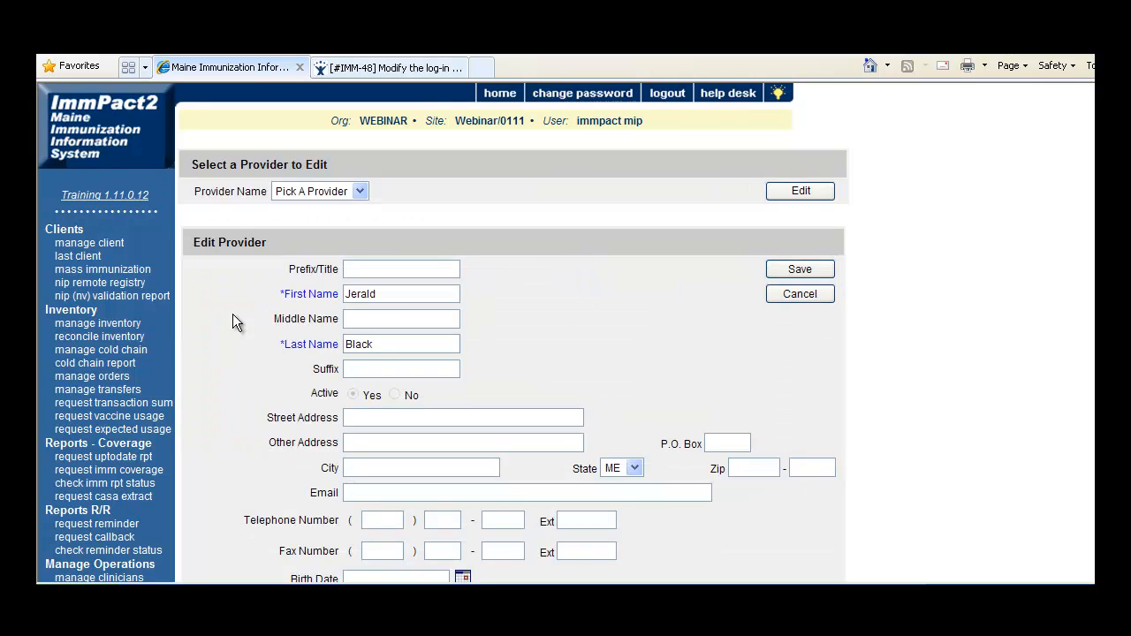
# Remove the 0111 Webinar site association from the provider's record
pyautogui.scroll(-2, 605, 290)
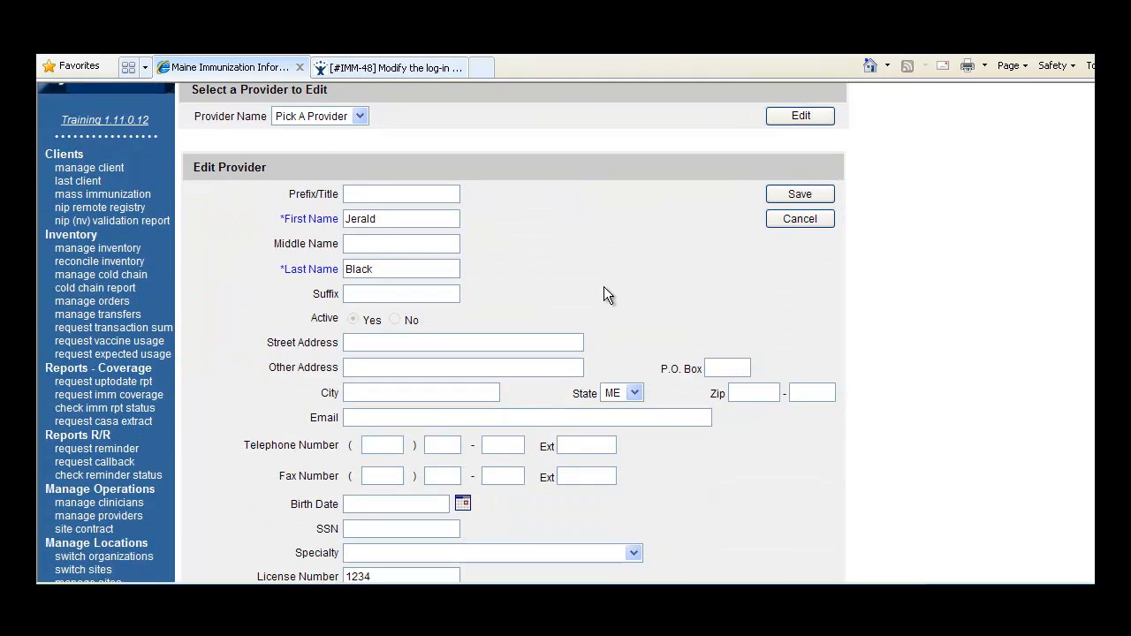
pyautogui.scroll(-5, 602, 292)
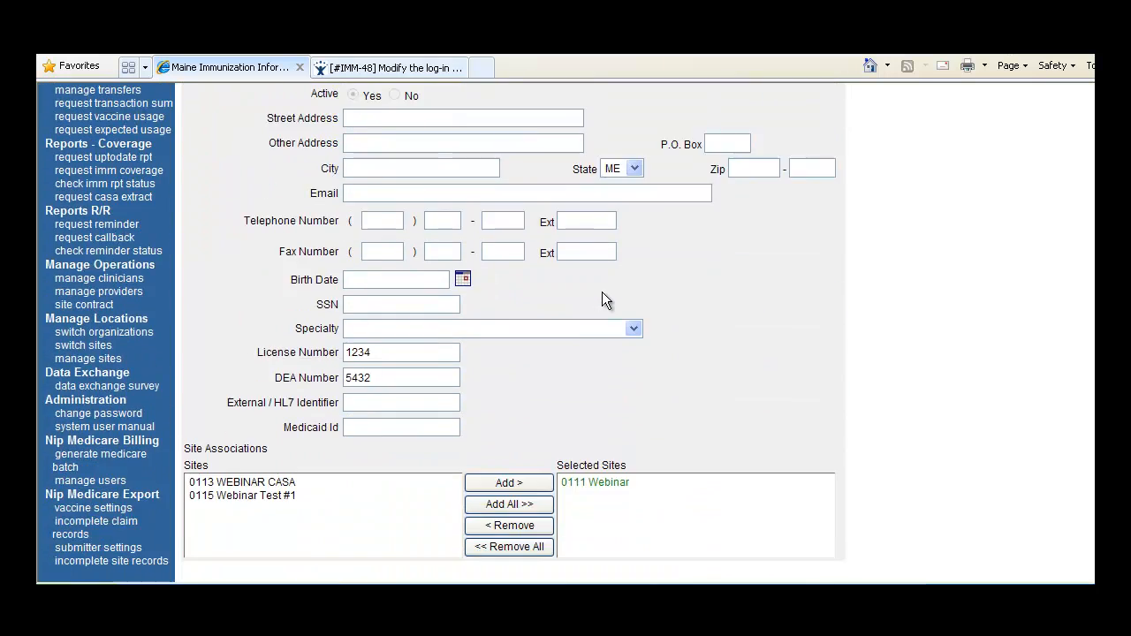
pyautogui.scroll(-2, 602, 292)
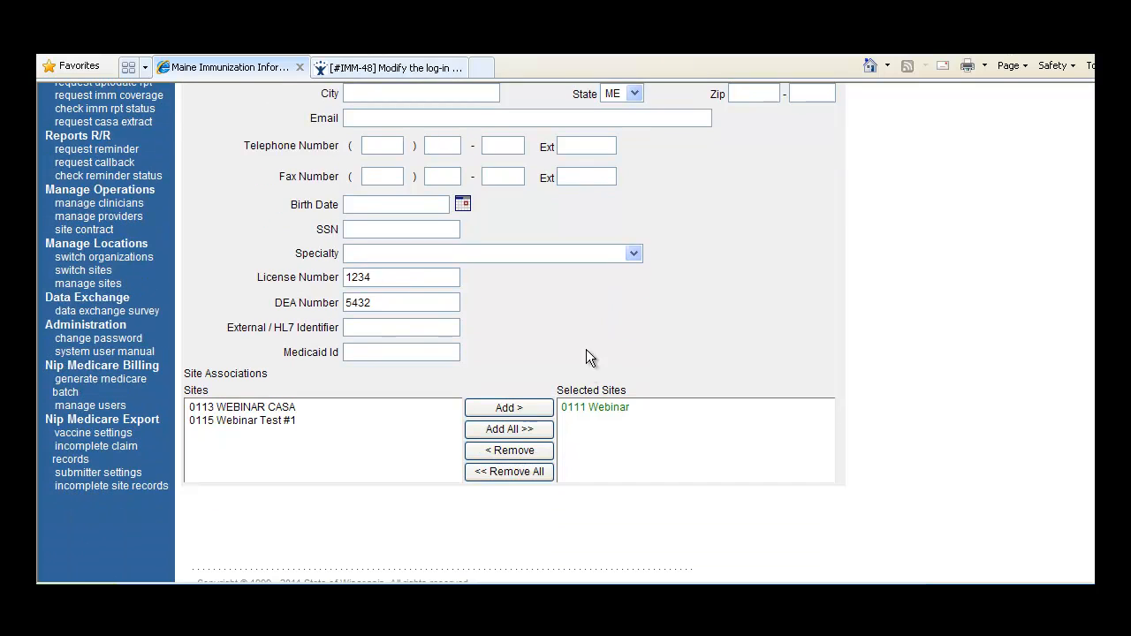
pyautogui.click(590, 408)
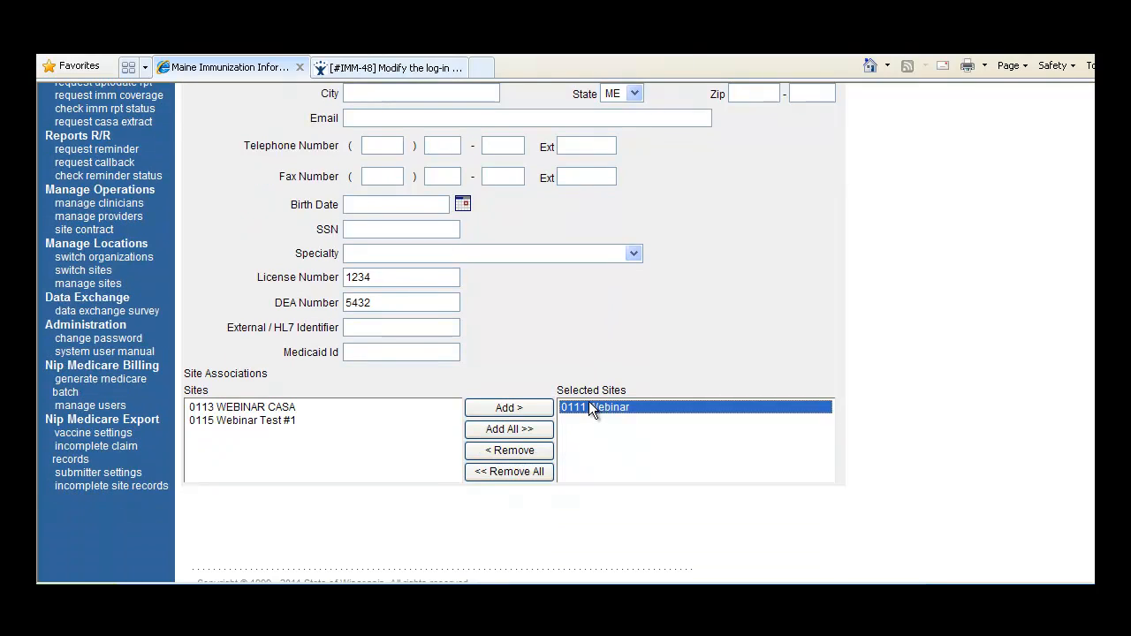
pyautogui.click(521, 452)
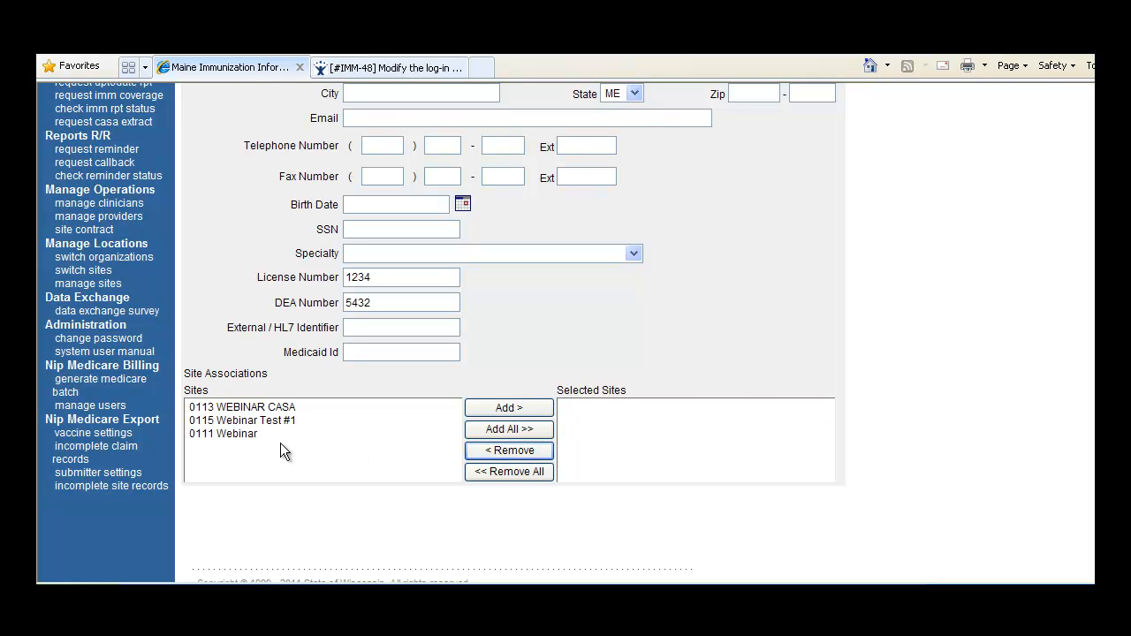
pyautogui.click(688, 352)
# Save the provider record and return to Provider Search
pyautogui.scroll(5, 707, 349)
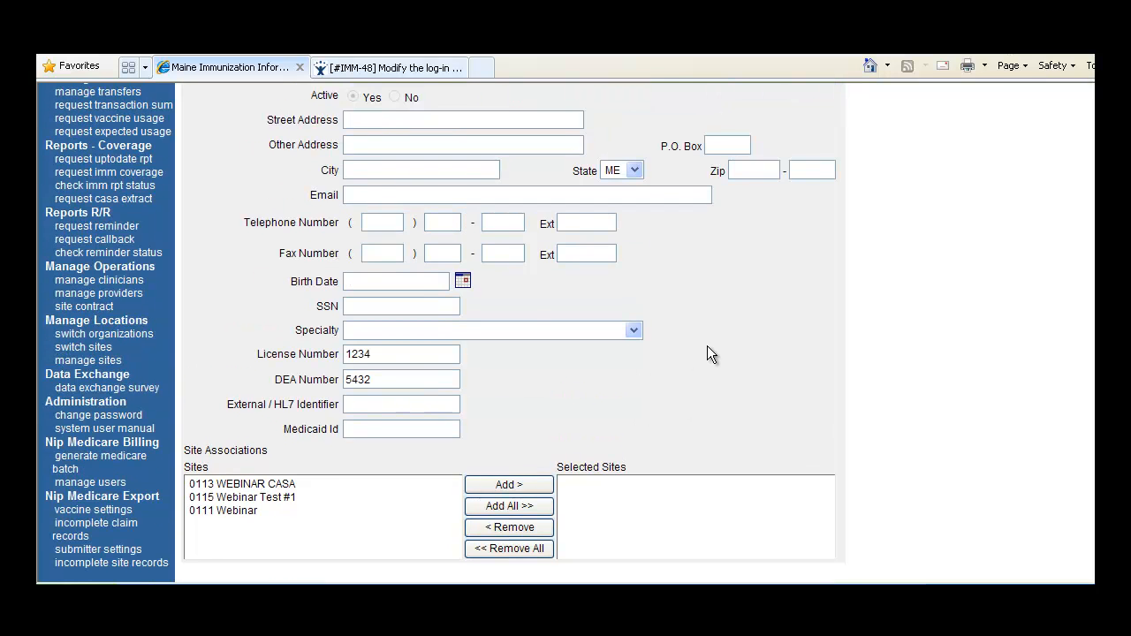
pyautogui.scroll(2, 707, 346)
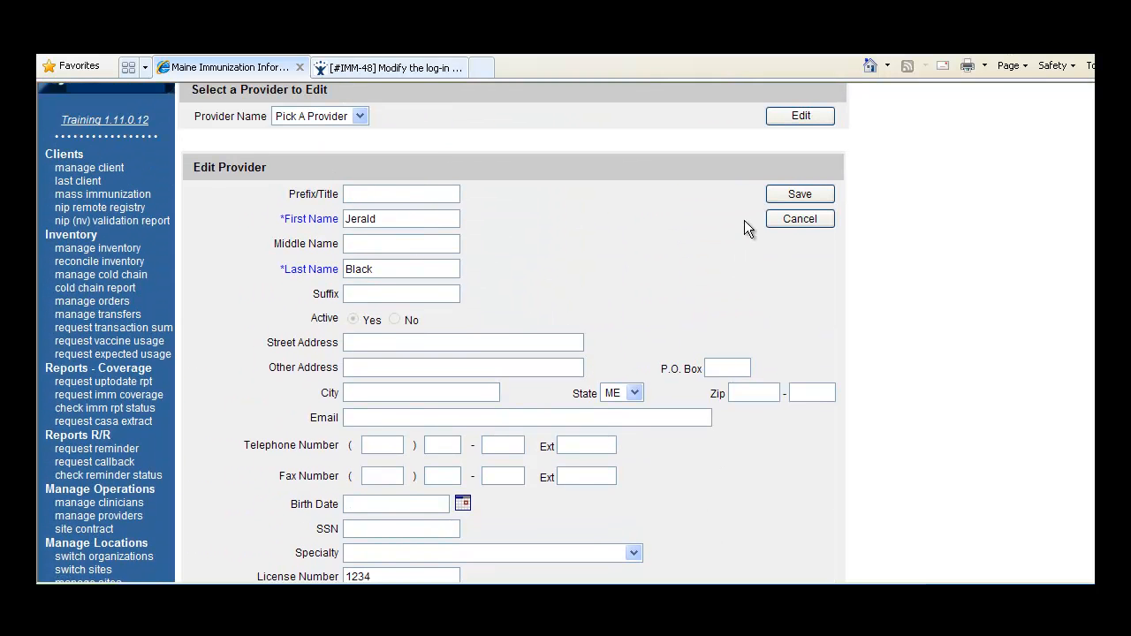
pyautogui.click(783, 196)
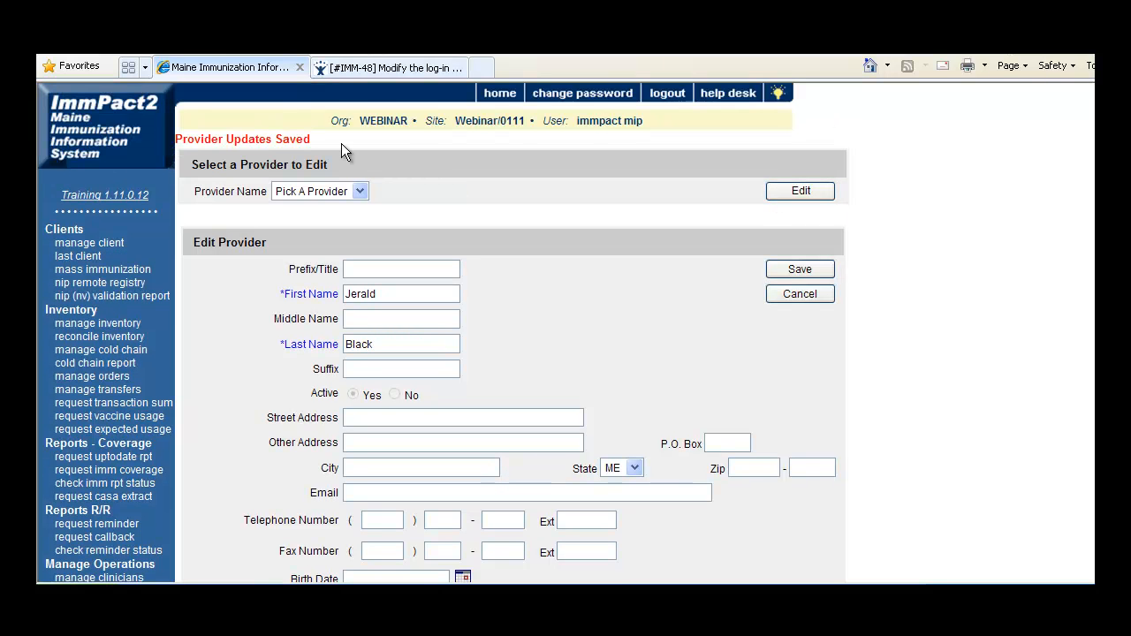
pyautogui.click(789, 298)
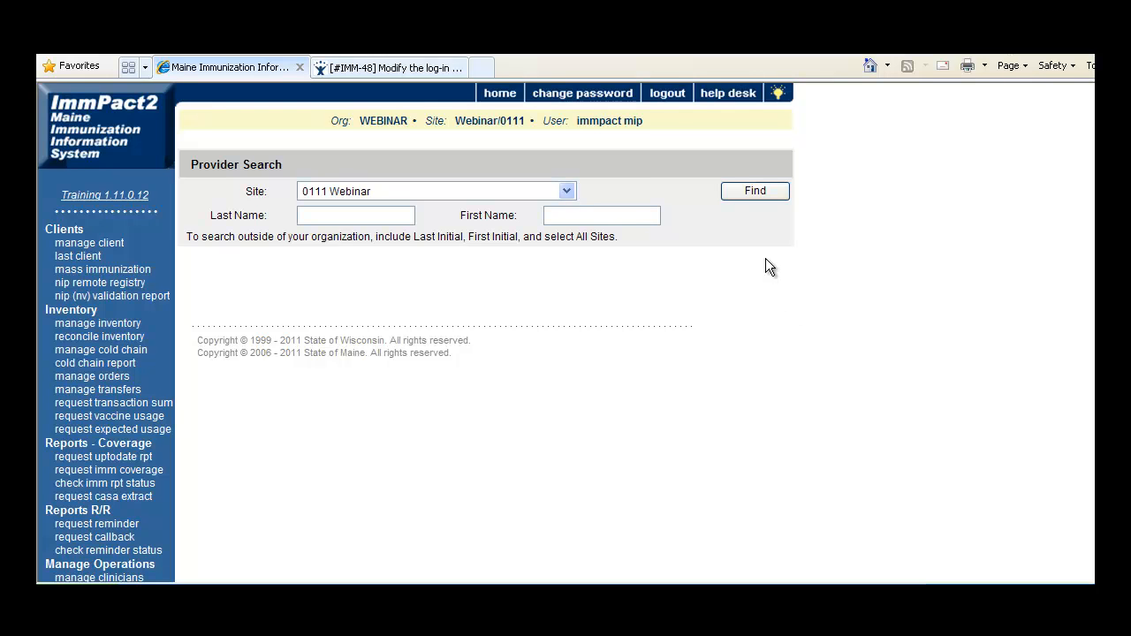
# Rerun the provider search for site 0111 Webinar, now showing one provider
pyautogui.click(566, 191)
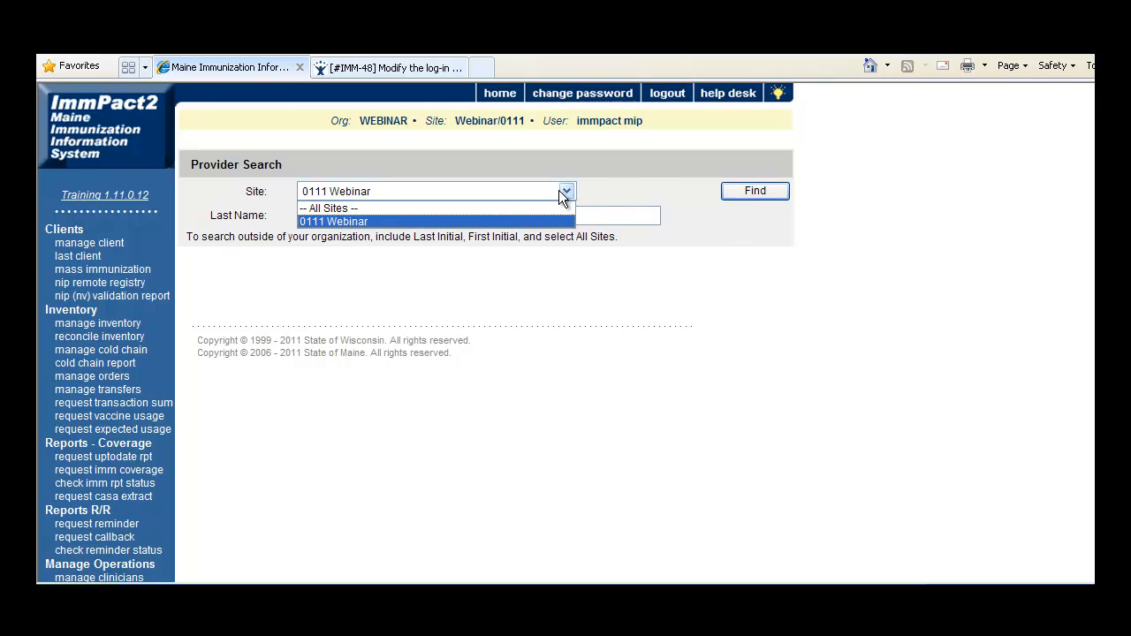
pyautogui.click(560, 207)
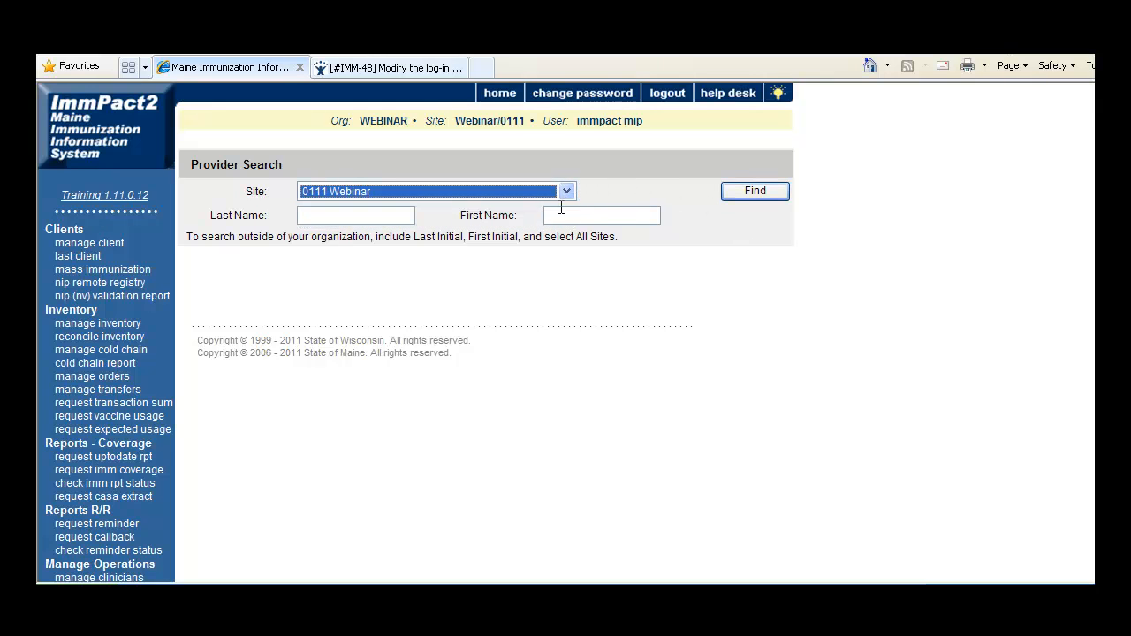
pyautogui.click(737, 192)
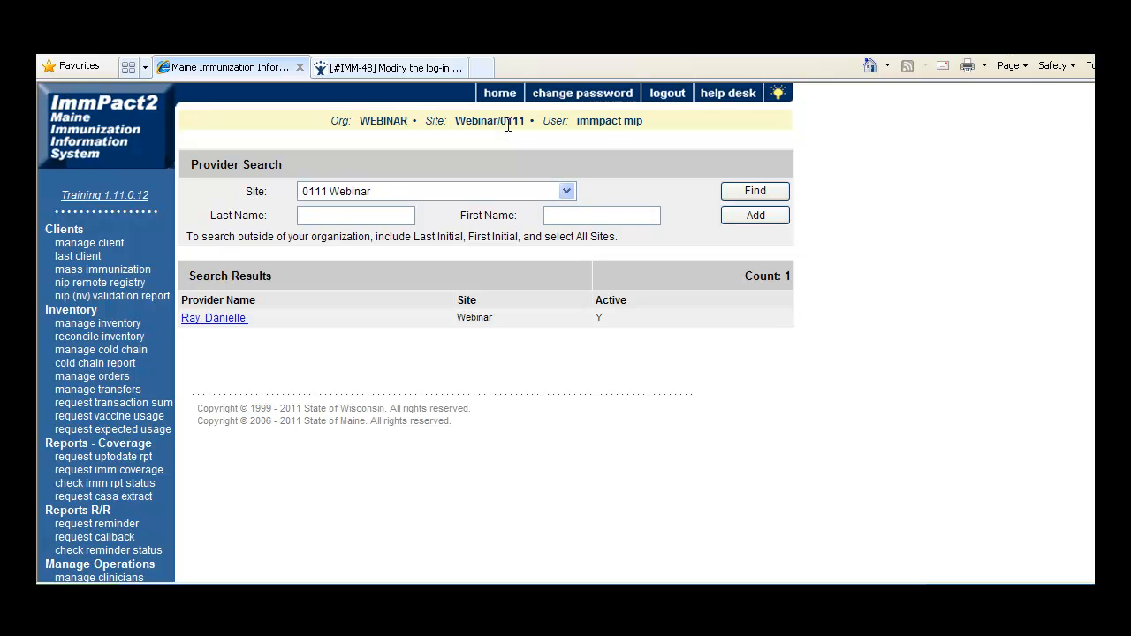
# Search all sites by partial last and first name, returning four matching providers
pyautogui.click(339, 212)
pyautogui.write('blajar')
pyautogui.click(351, 194)
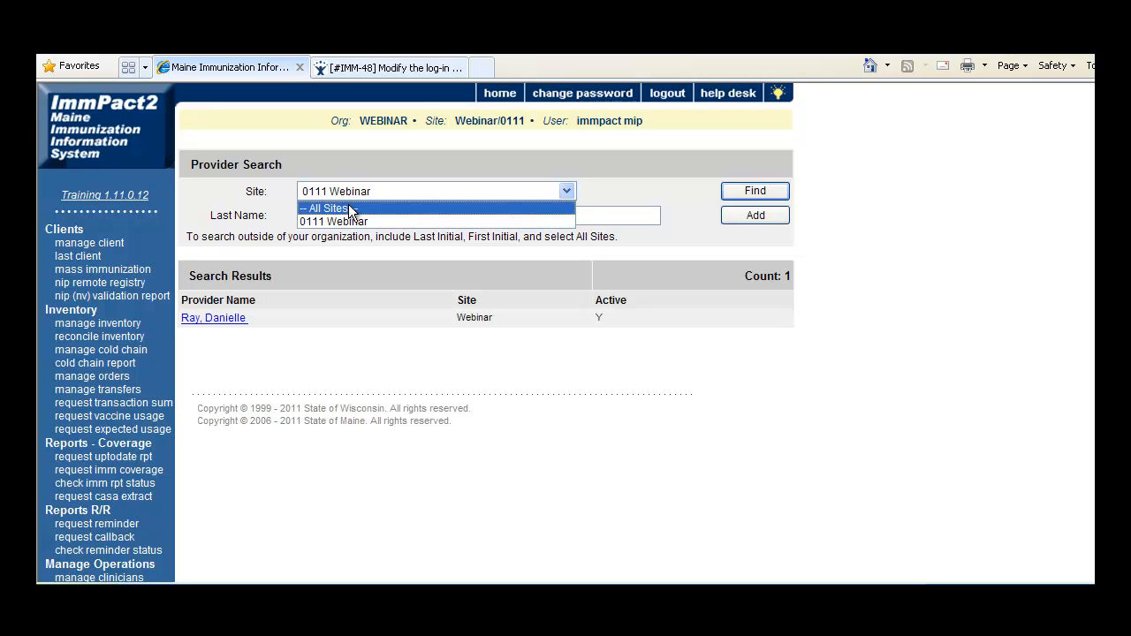
pyautogui.click(350, 208)
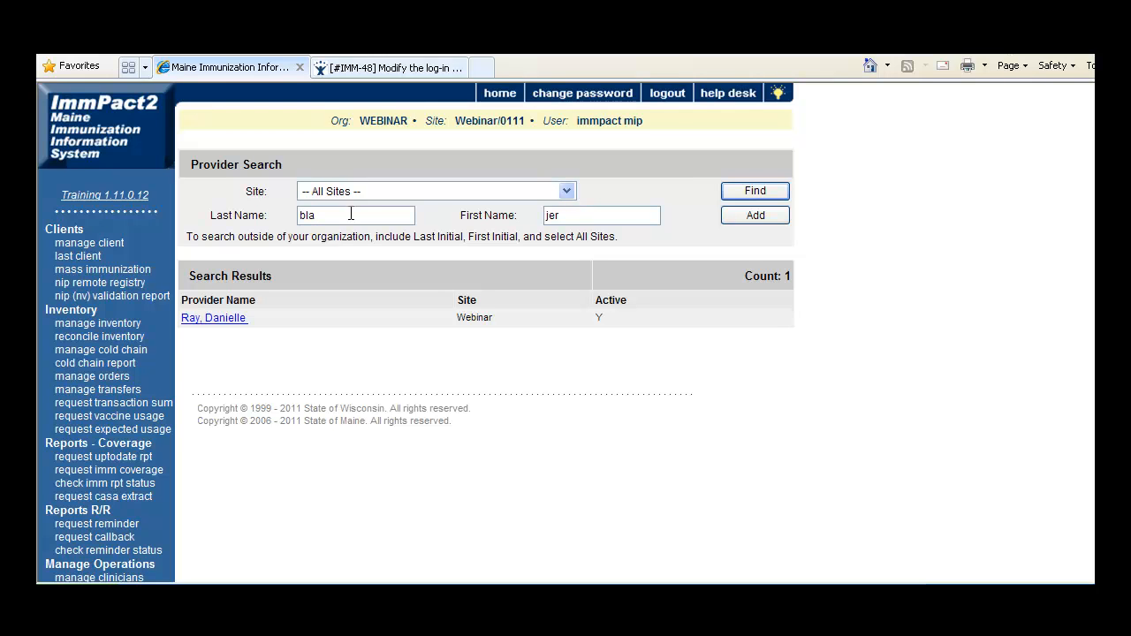
pyautogui.click(733, 194)
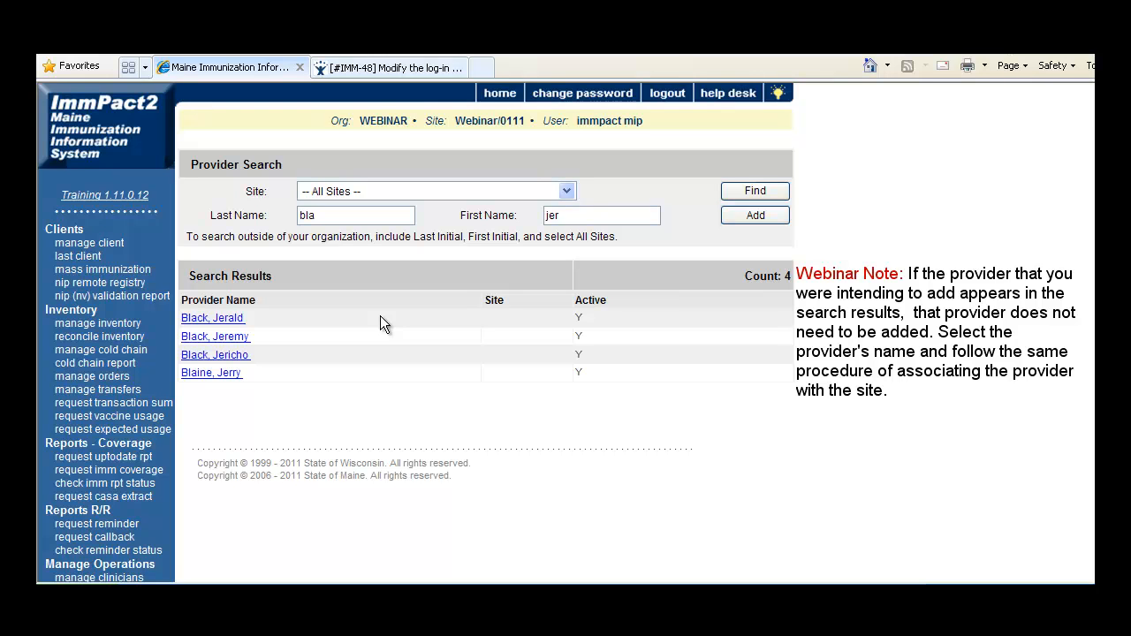
pyautogui.click(602, 210)
# Start a new provider with first name, last name and suffix MD
pyautogui.click(747, 214)
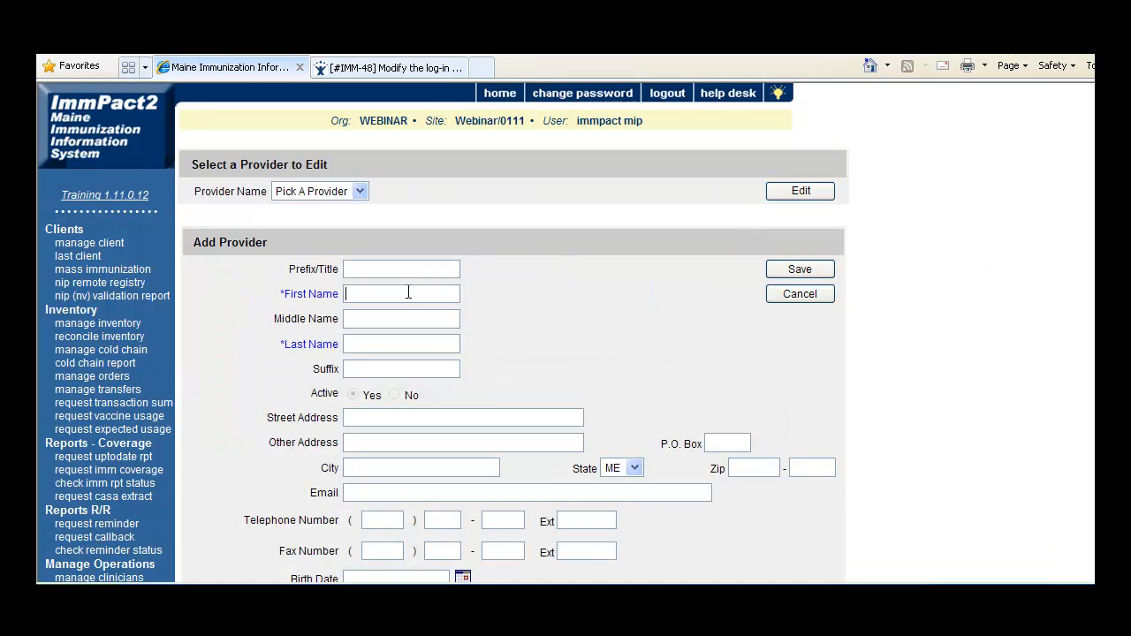
pyautogui.write('Jeremy')
pyautogui.write('Blaine')
pyautogui.write('MD')
pyautogui.scroll(-5, 509, 358)
pyautogui.scroll(-2, 519, 366)
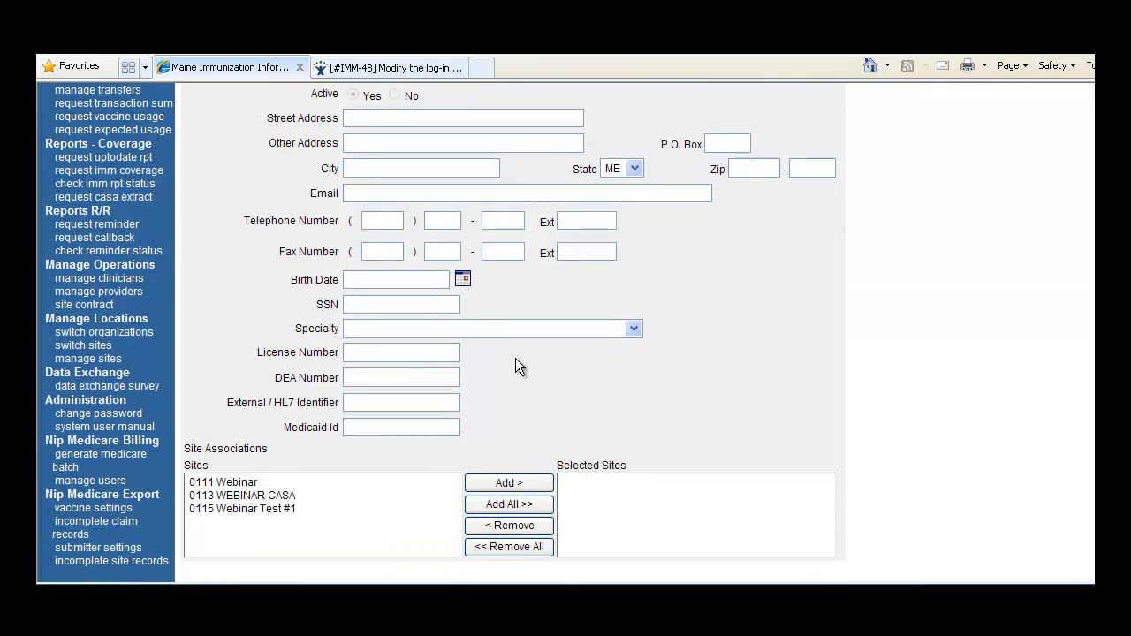
# Enter License 321 and DEA 123, and associate the provider with site 0111 Webinar
pyautogui.click(437, 375)
pyautogui.write('123')
pyautogui.write('321')
pyautogui.click(247, 485)
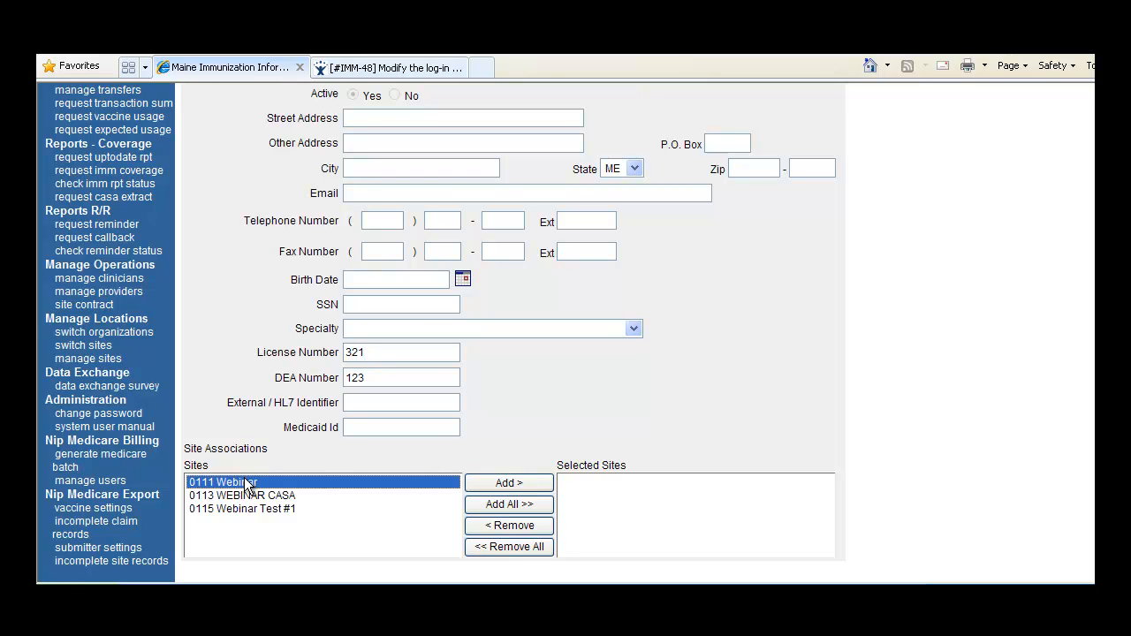
pyautogui.click(497, 484)
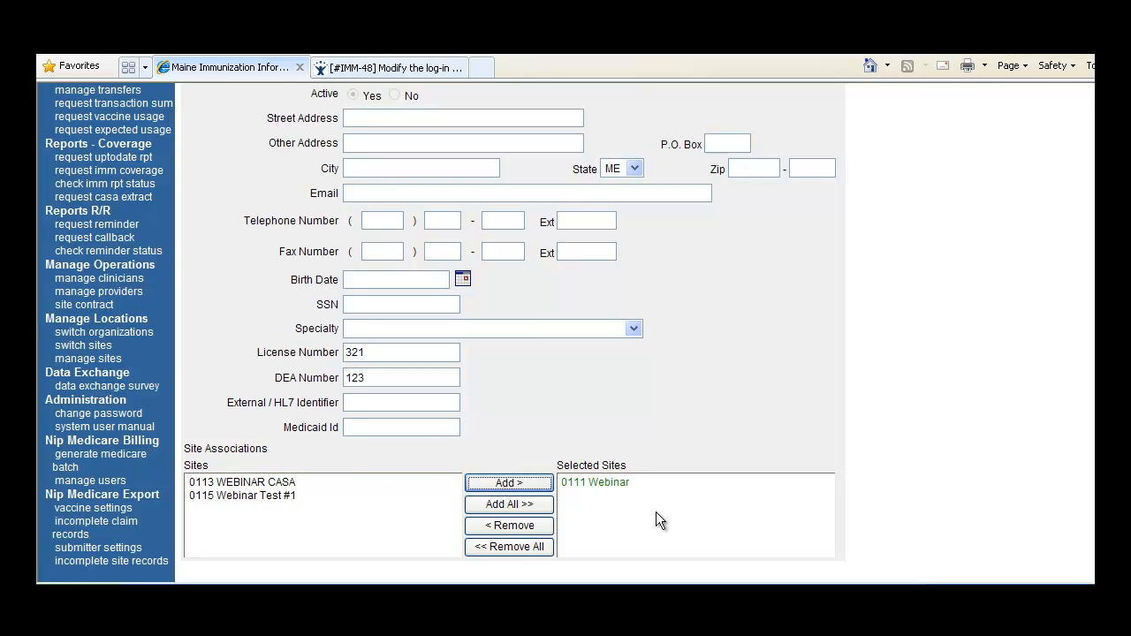
pyautogui.click(694, 438)
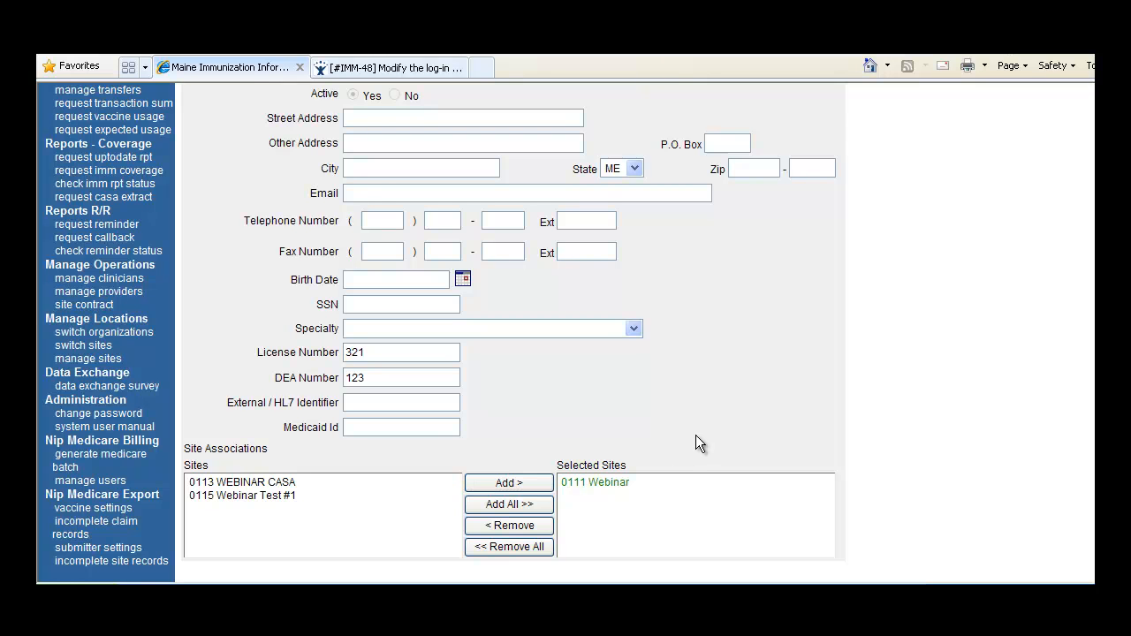
pyautogui.scroll(5, 688, 435)
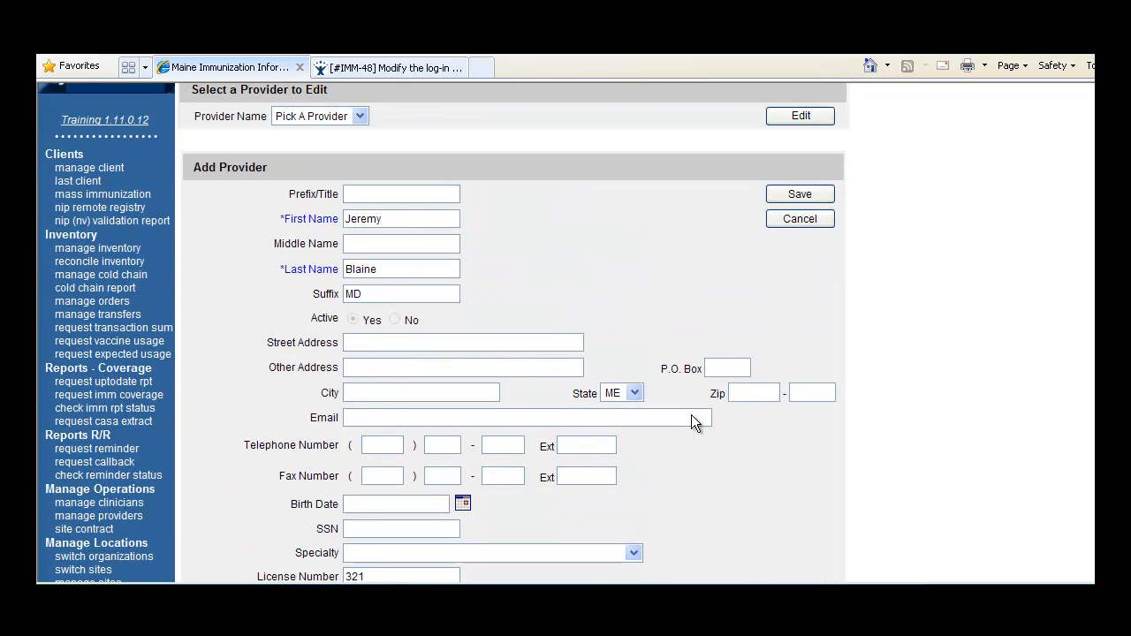
# Save the new provider, then search site 0111 Webinar to list its providers
pyautogui.click(804, 193)
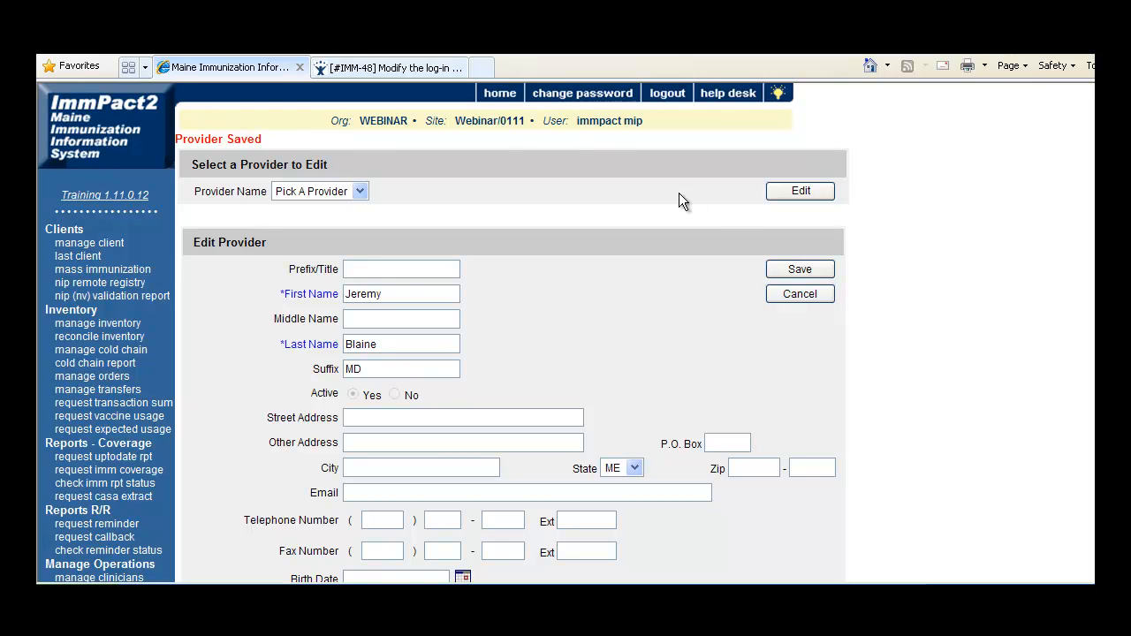
pyautogui.click(791, 299)
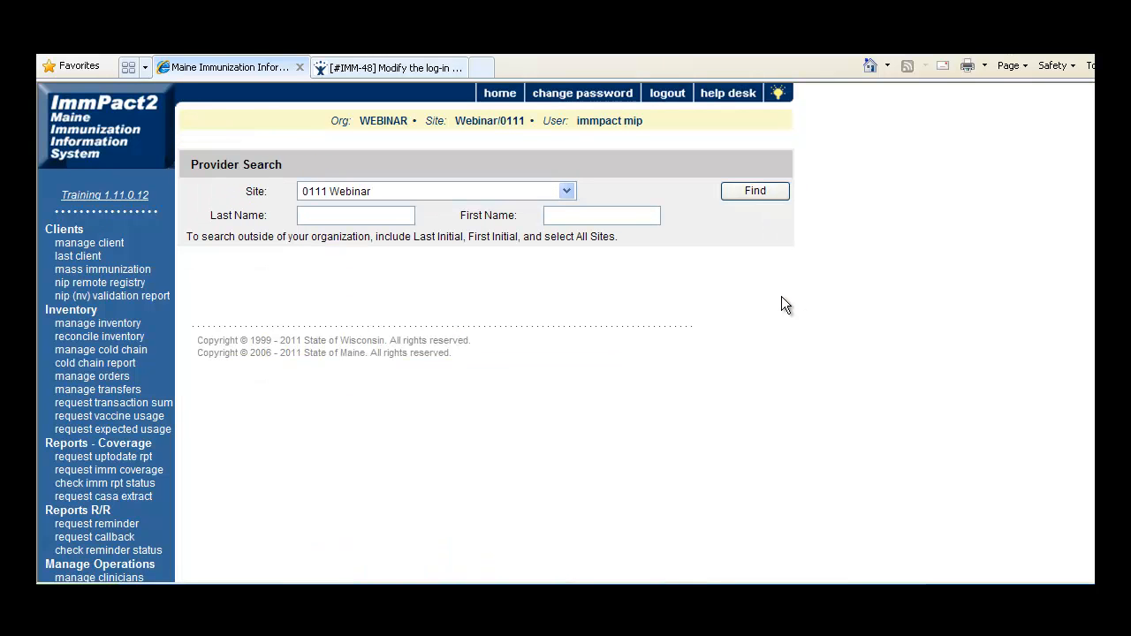
pyautogui.click(402, 191)
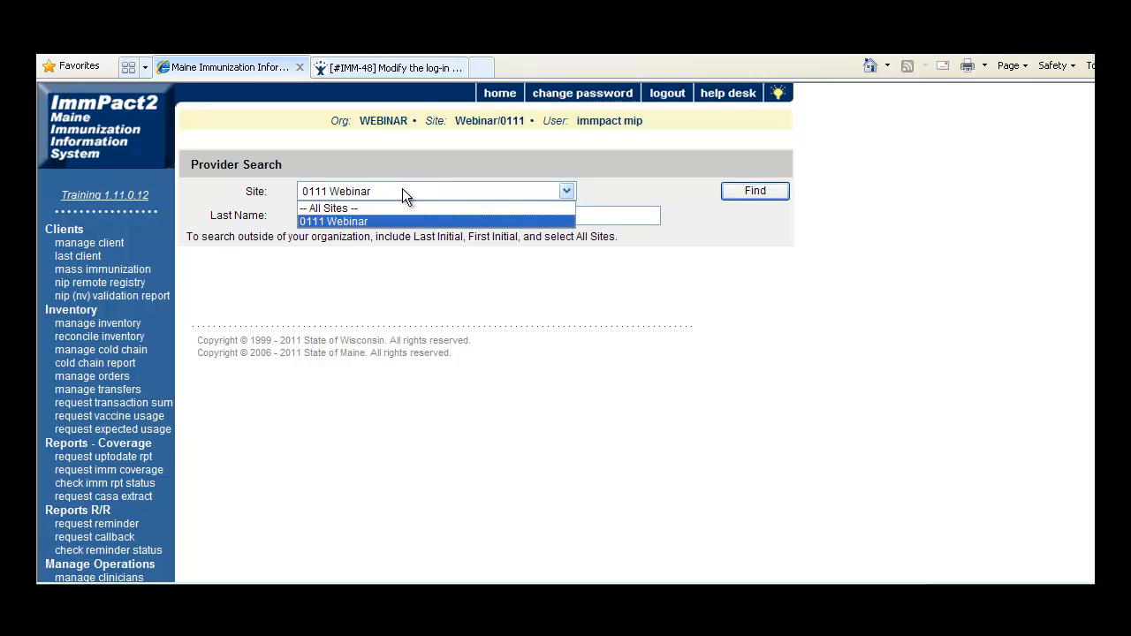
pyautogui.click(402, 191)
pyautogui.click(752, 192)
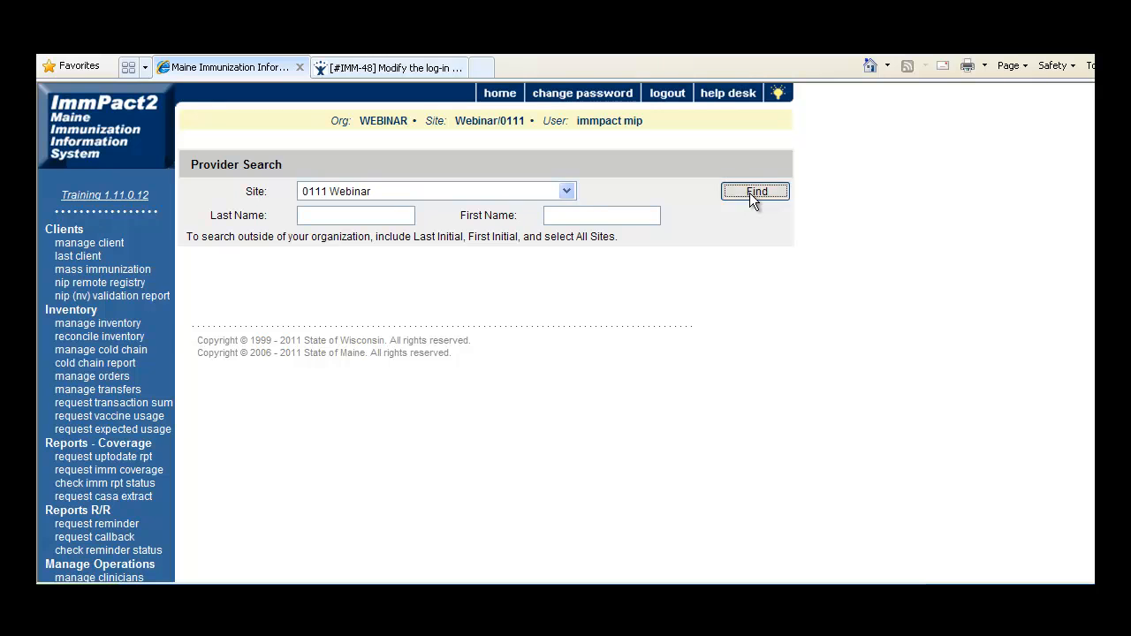